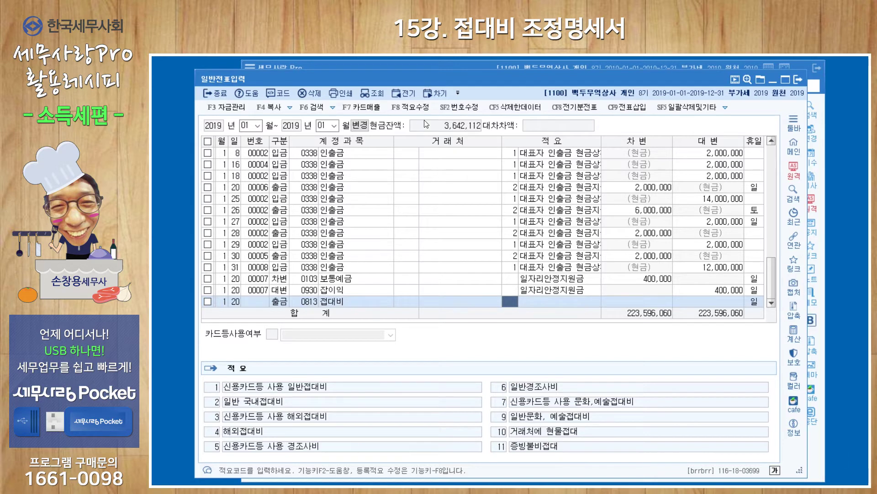
# Review the registered descriptions (수정적요등록) for the 접대비 entry, then close the general voucher entry window
pyautogui.click(411, 108)
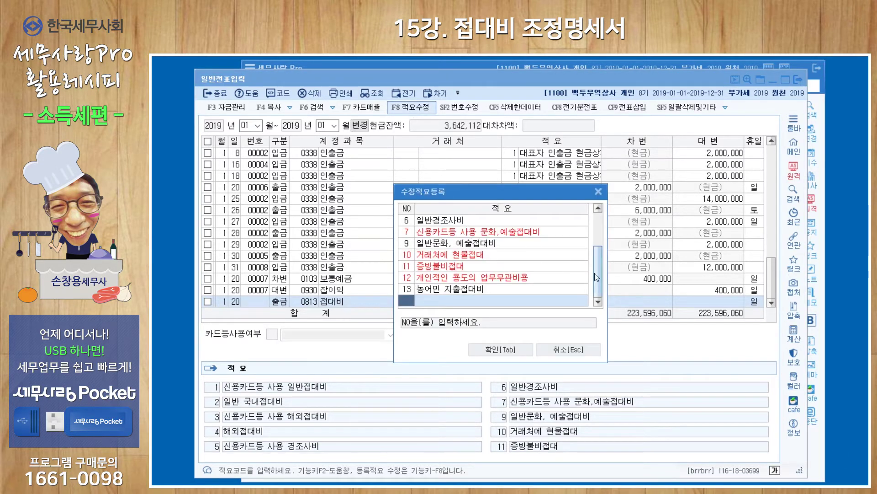
pyautogui.moveTo(597, 280)
pyautogui.mouseDown()
pyautogui.moveTo(595, 237)
pyautogui.moveTo(593, 286)
pyautogui.mouseUp()
pyautogui.click(598, 194)
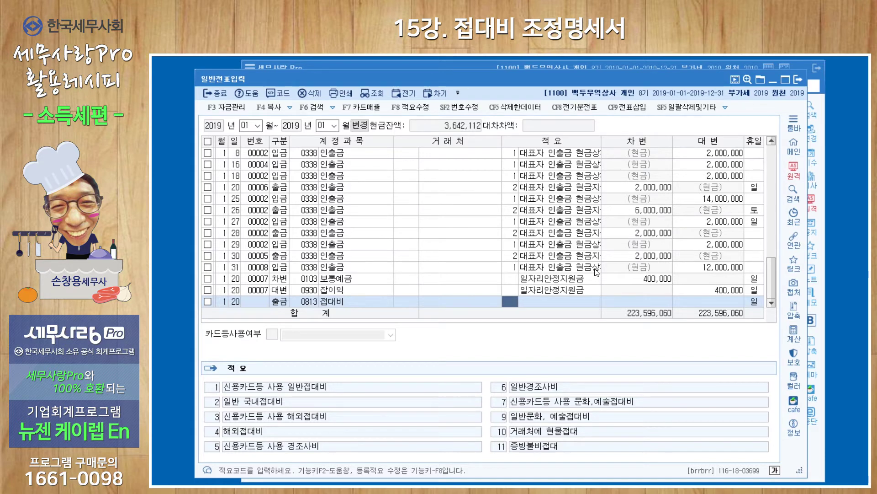
pyautogui.click(799, 80)
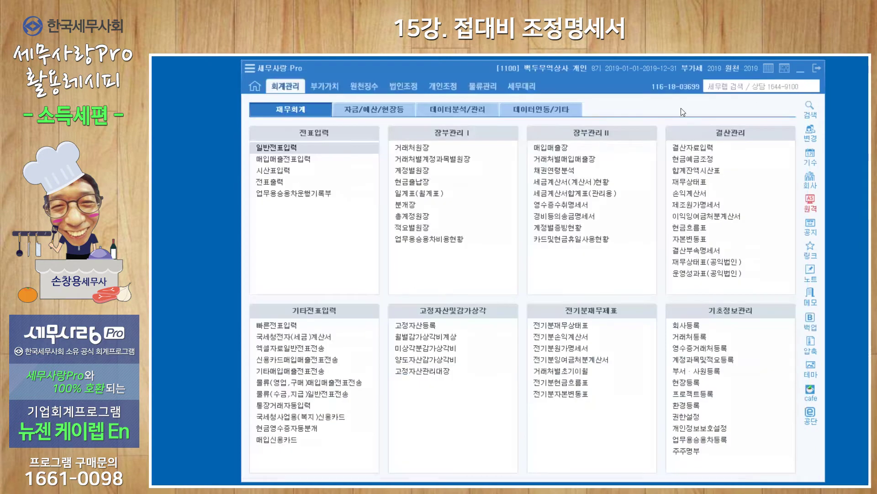
# Open the individual-adjustment 접대비조정명세서, reload its entertainment expense data, and select the 접대비(판관) account column
pyautogui.click(444, 87)
pyautogui.click(308, 363)
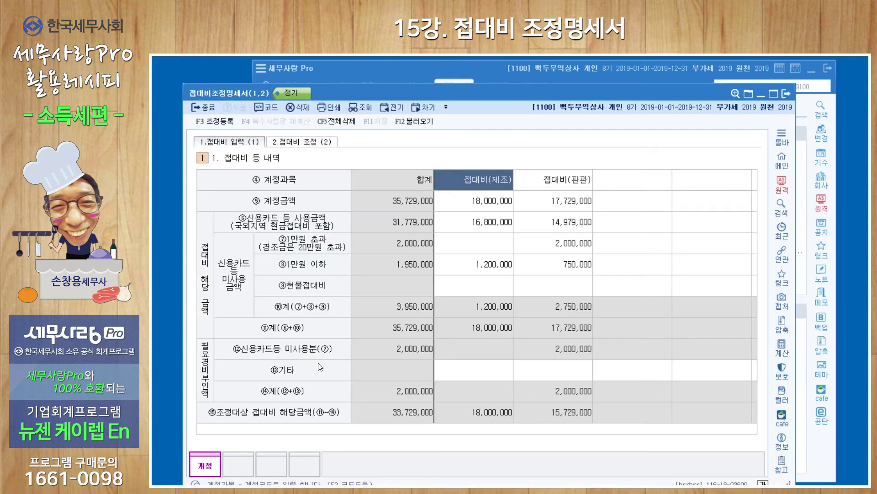
pyautogui.click(425, 122)
pyautogui.click(585, 315)
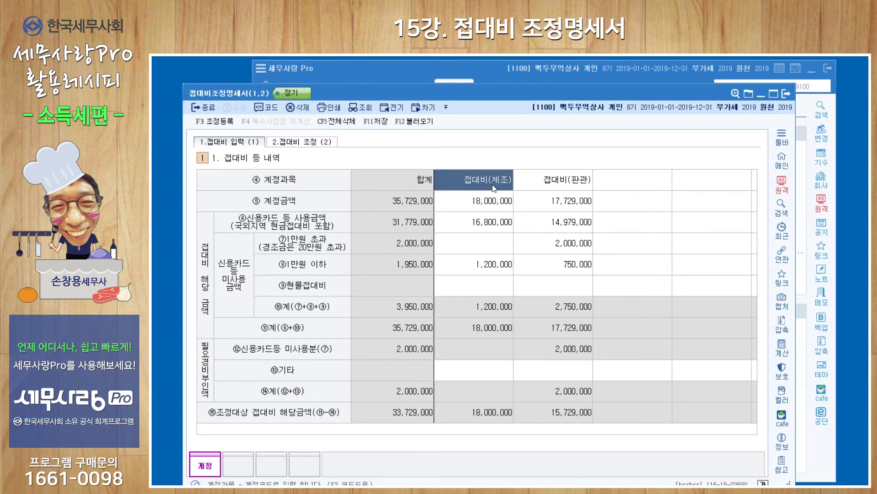
pyautogui.click(565, 187)
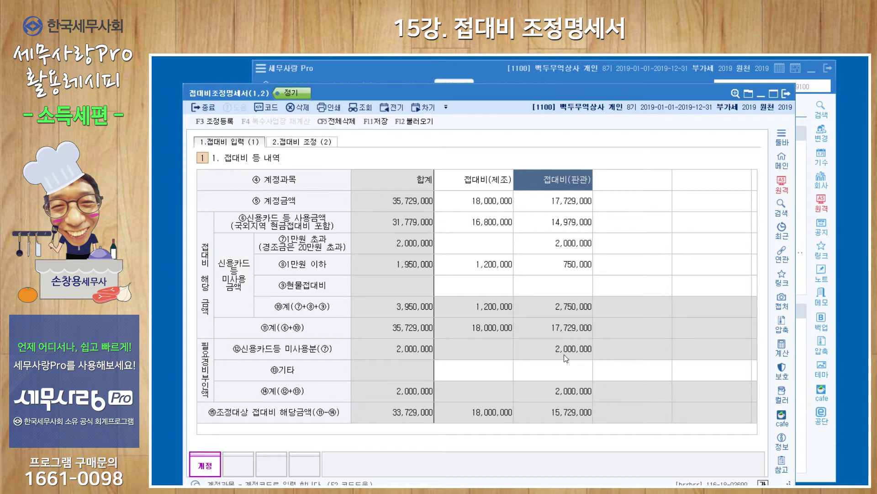
# Examine the 접대비 조정 (2) limit calculation, its 조정등록 entries and the 문화접대비 지출액 amount
pyautogui.click(301, 143)
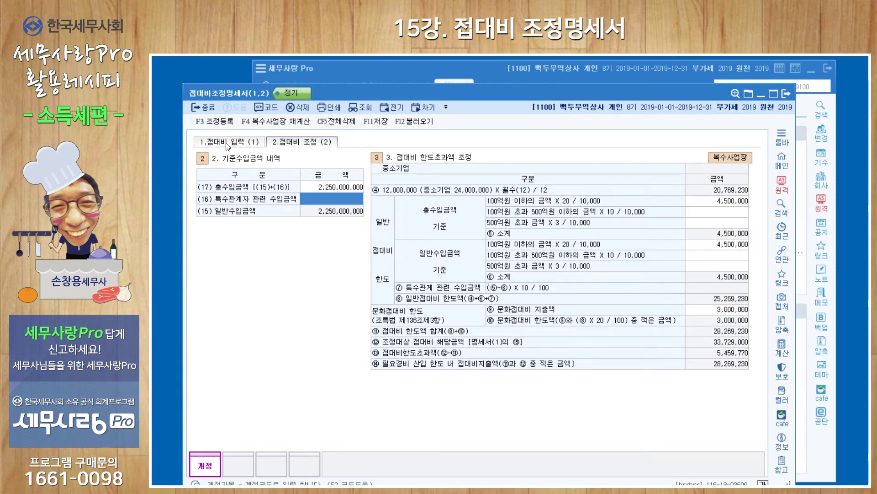
pyautogui.click(224, 122)
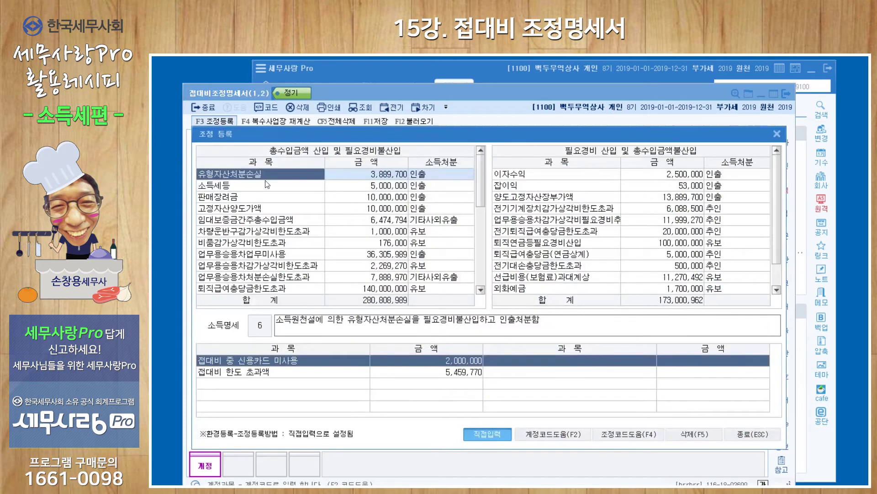
pyautogui.click(777, 134)
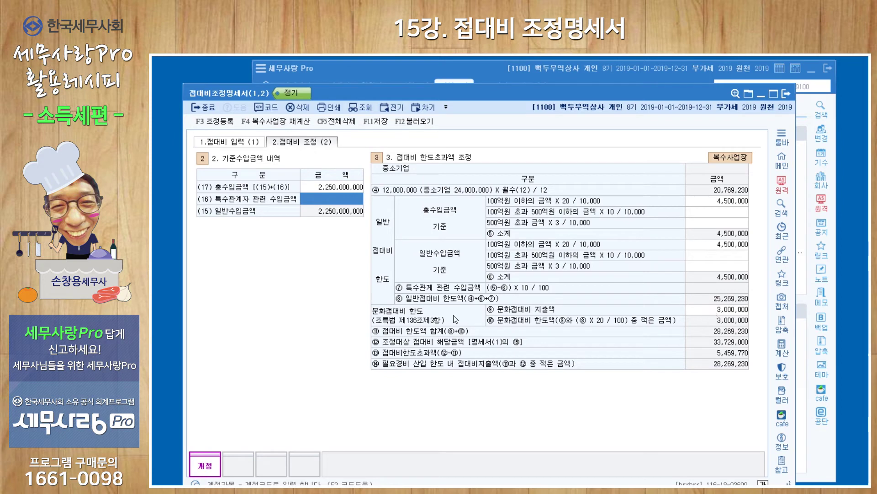
pyautogui.click(702, 311)
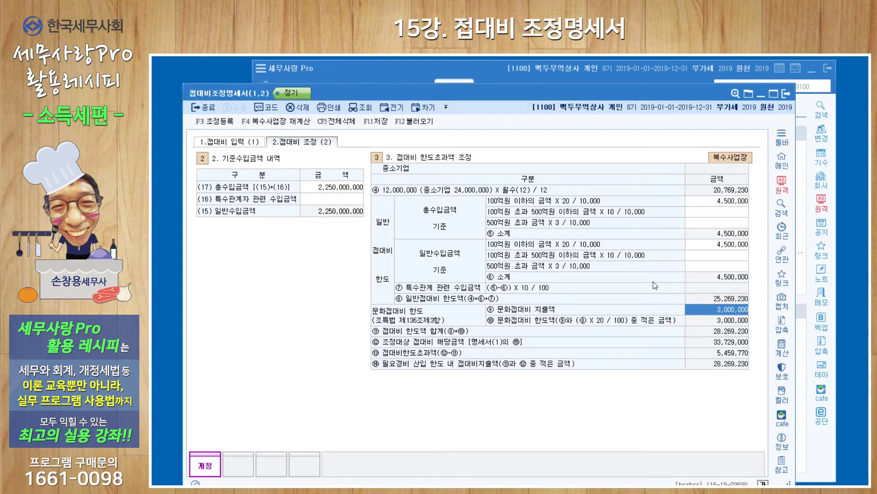
# Clear the other business places' total revenue in the 복수사업장 recalculation and recalculate the entertainment expense limit
pyautogui.click(285, 124)
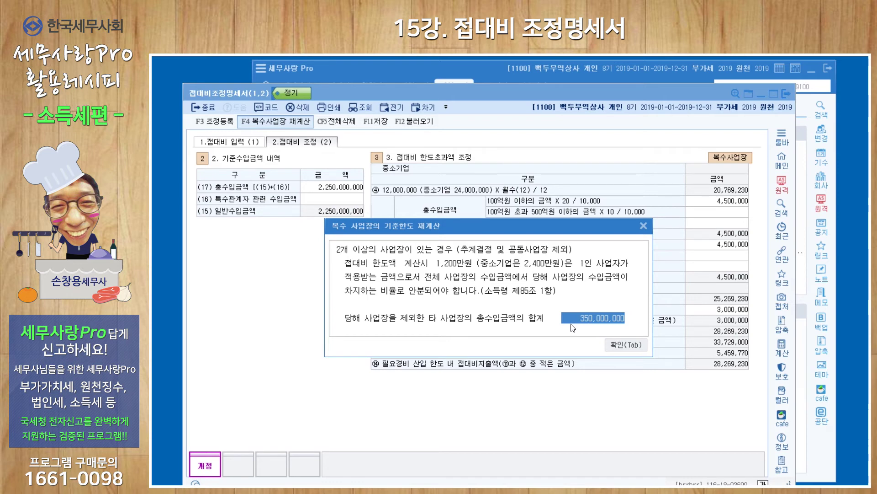
pyautogui.click(624, 346)
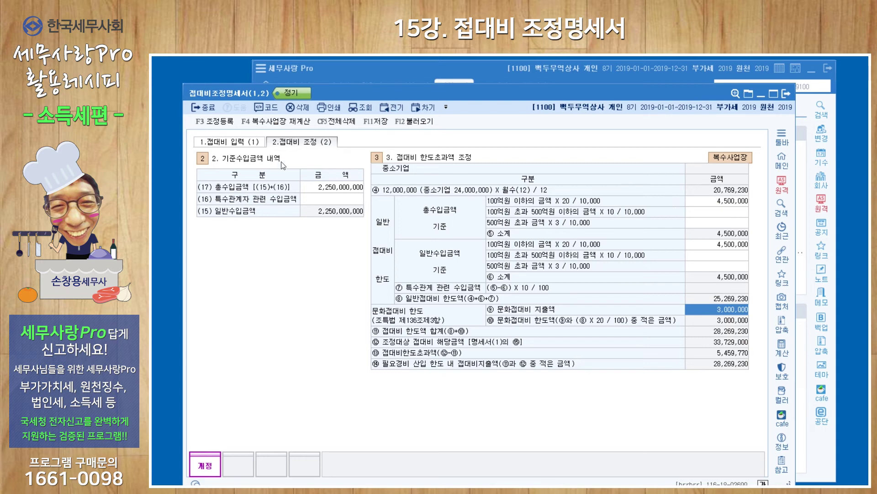
pyautogui.click(282, 122)
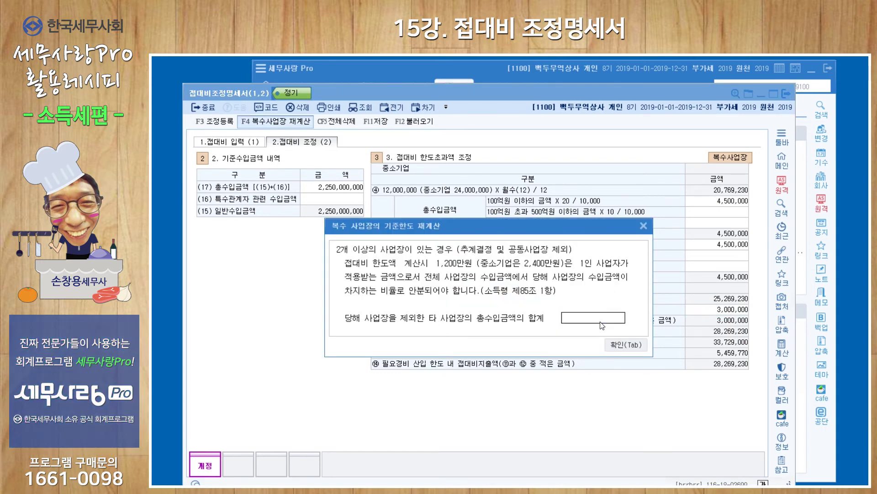
pyautogui.click(601, 323)
pyautogui.click(619, 344)
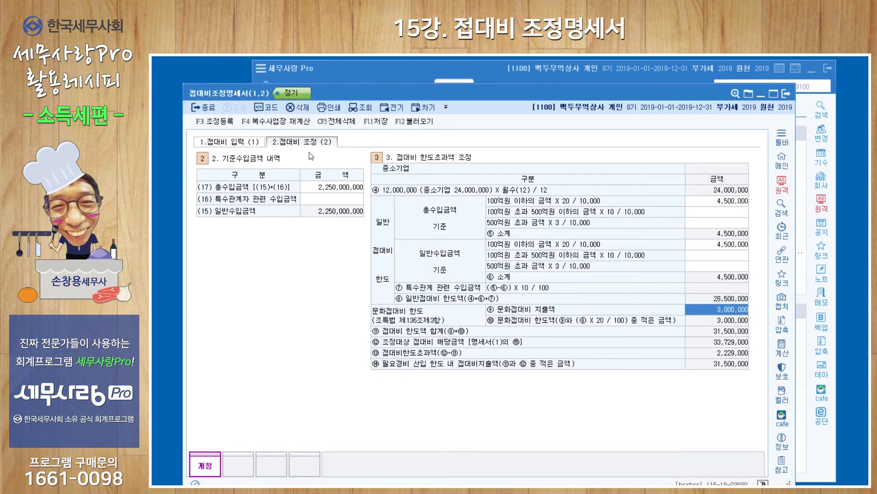
# Set the other business places' total revenue to 350,000,000 and recalculate the limit for multiple business places
pyautogui.click(294, 123)
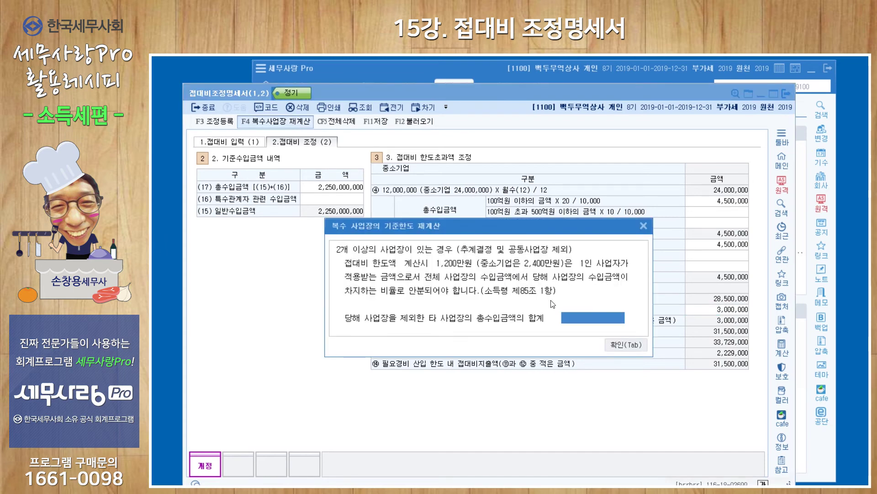
pyautogui.write('350000000')
pyautogui.press('Return')
pyautogui.click(613, 345)
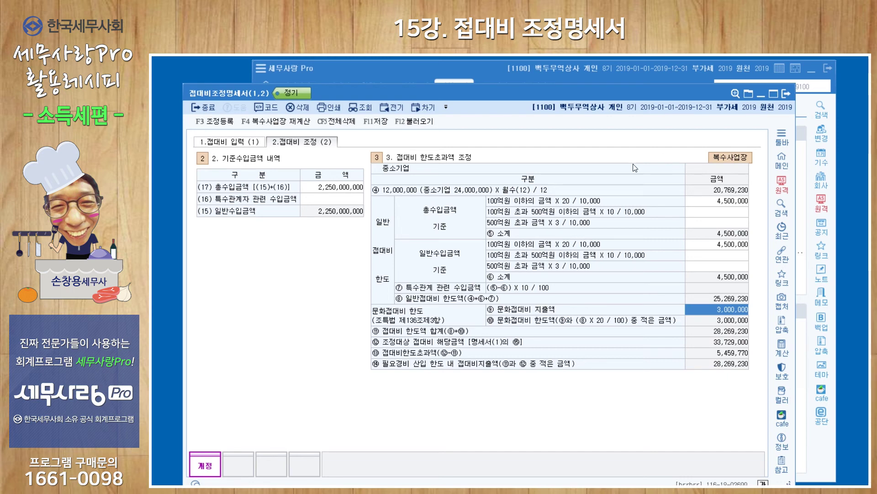
# Set the related-party revenue (특수관계자 관련 수입금액) to 500,000,000 in the 기준수입금액 table
pyautogui.click(348, 197)
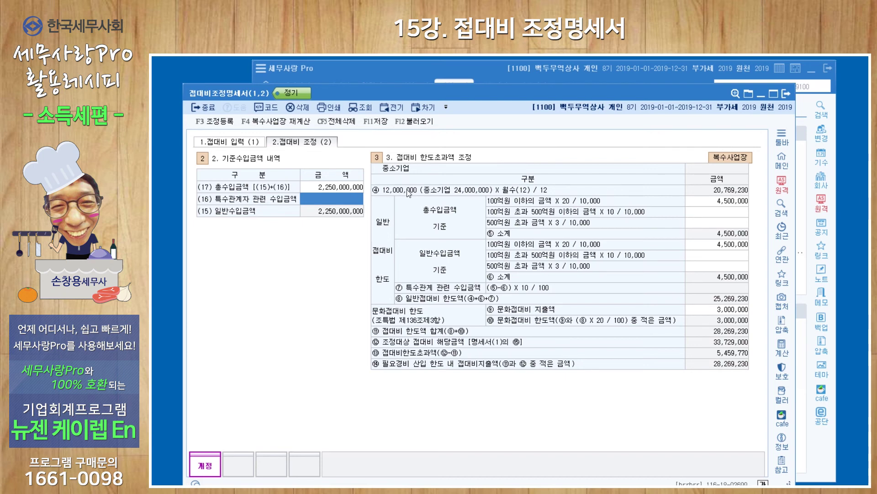
pyautogui.write('500000000')
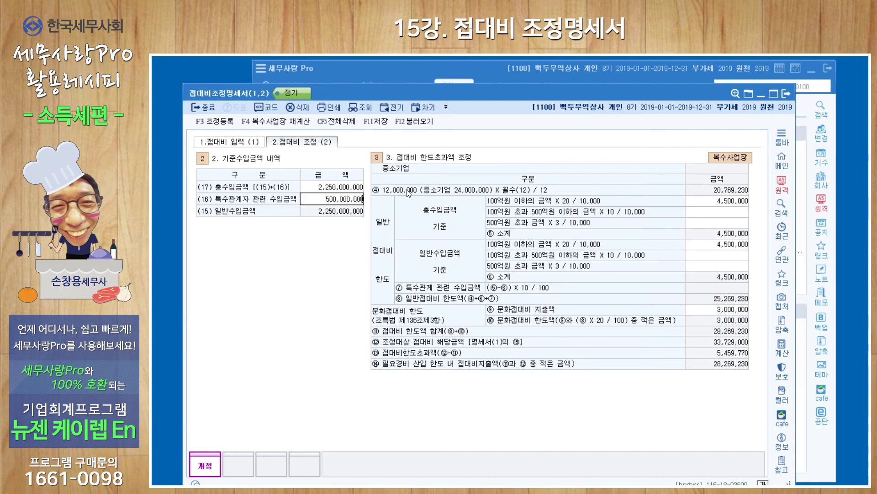
pyautogui.press('Return')
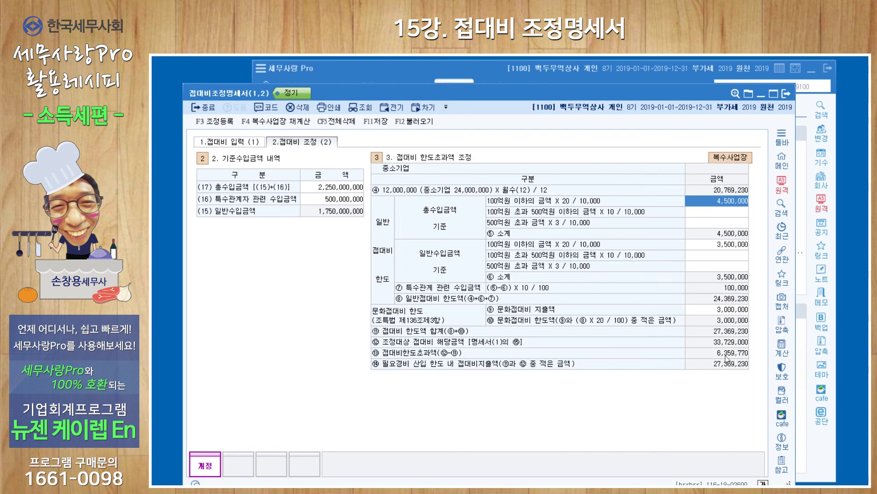
# Check the 접대비한도초과 and 신용카드등미사용액 entries in the 조정등록 window, then close it
pyautogui.click(217, 123)
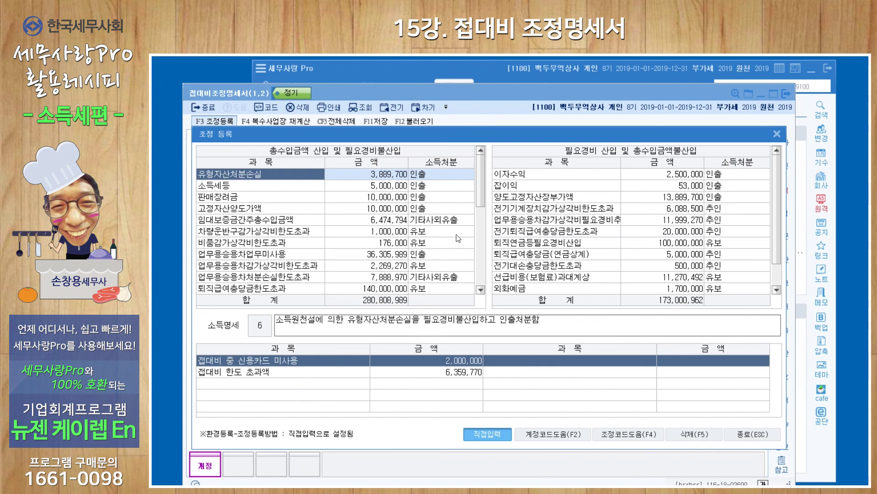
pyautogui.moveTo(479, 202); pyautogui.dragTo(482, 232)
pyautogui.click(389, 267)
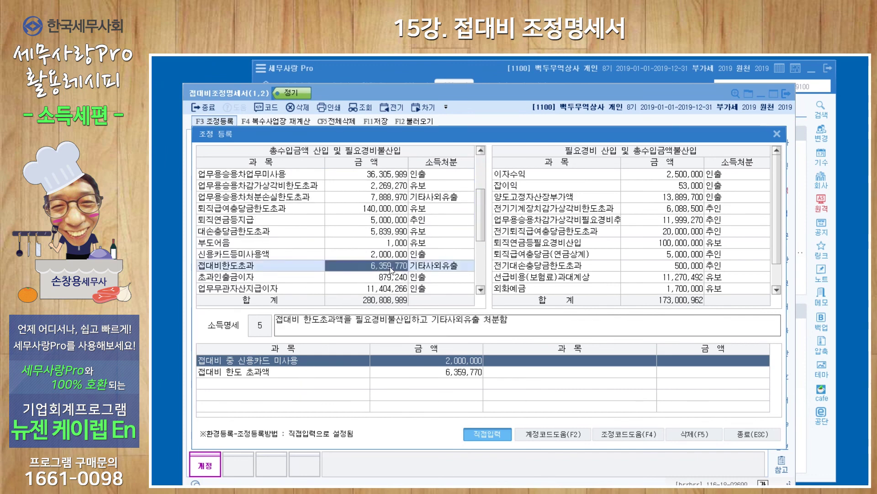
pyautogui.click(391, 255)
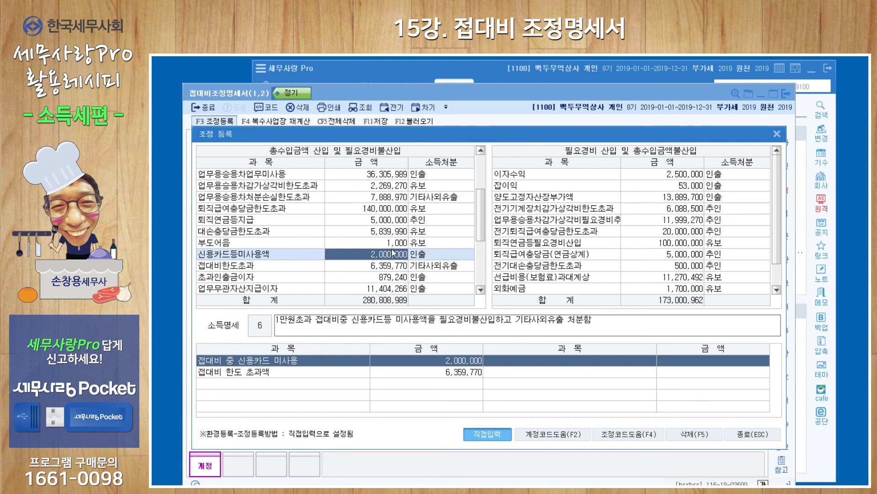
pyautogui.click(777, 134)
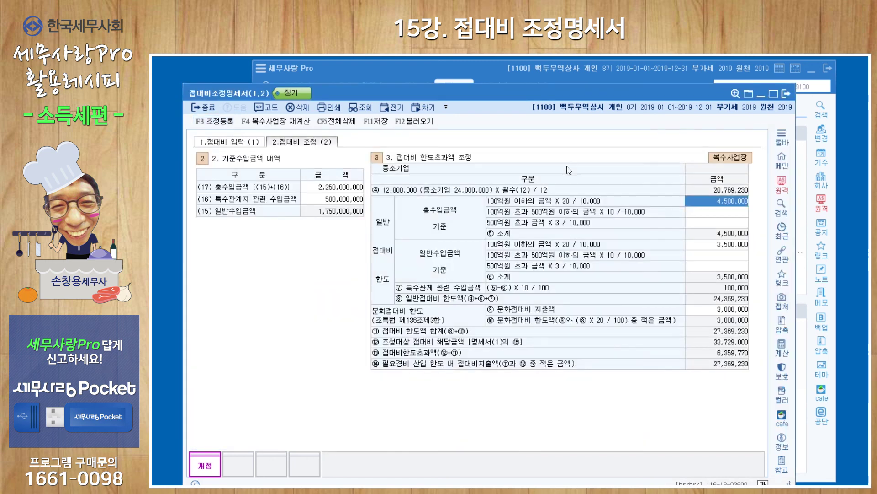